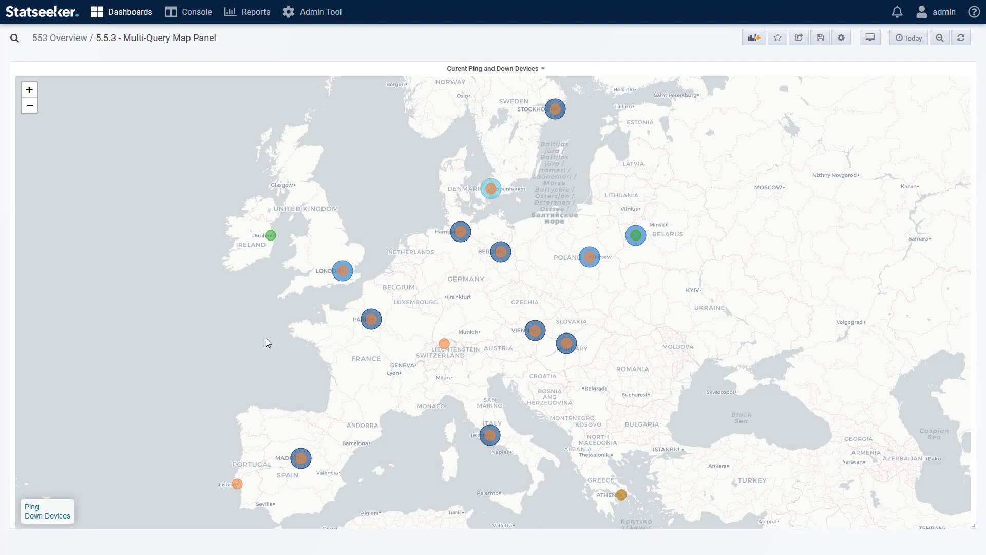
Examine the map's Ping and Down Devices layers one at a time, checking marker details for Dublin, London and Copenhagen.
click(33, 512)
mouse_move(274, 240)
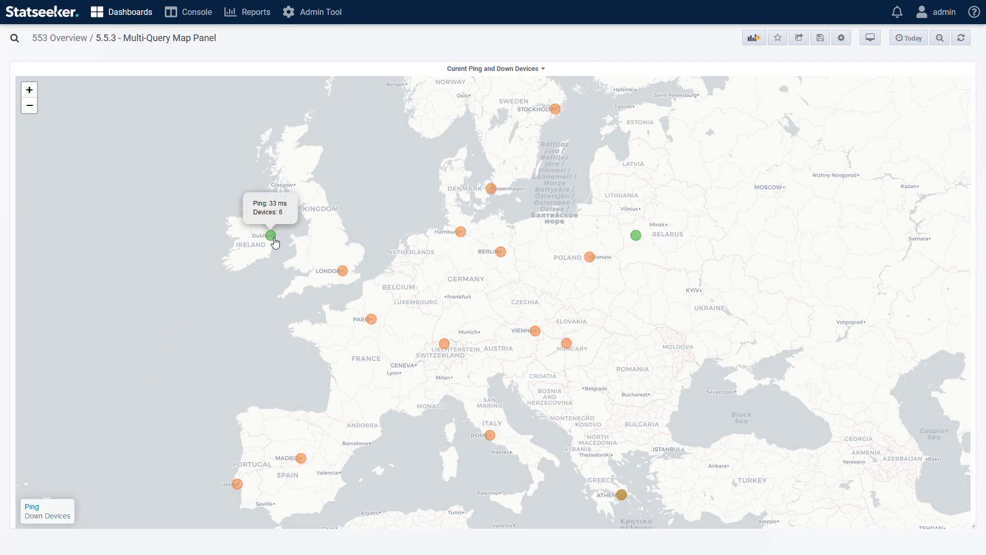
mouse_move(346, 277)
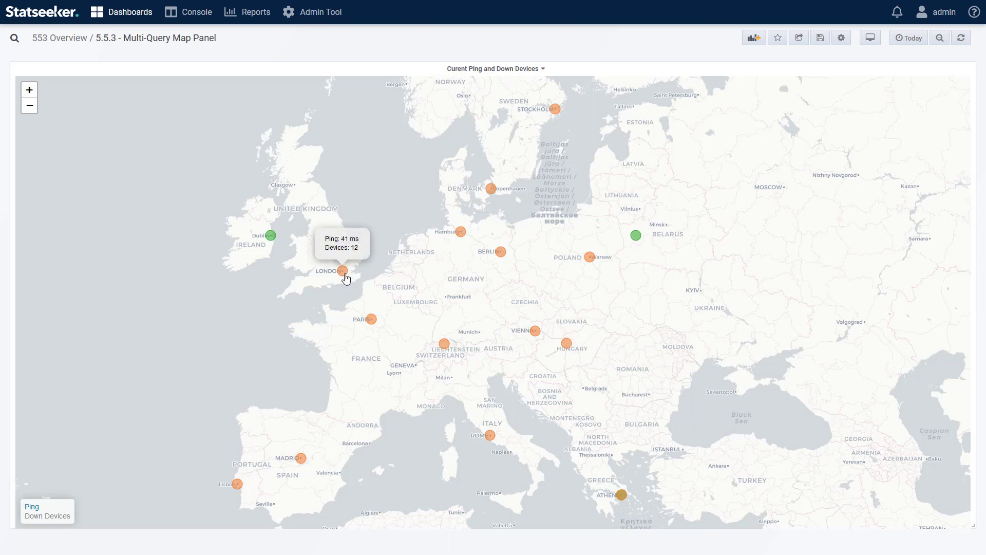
click(51, 515)
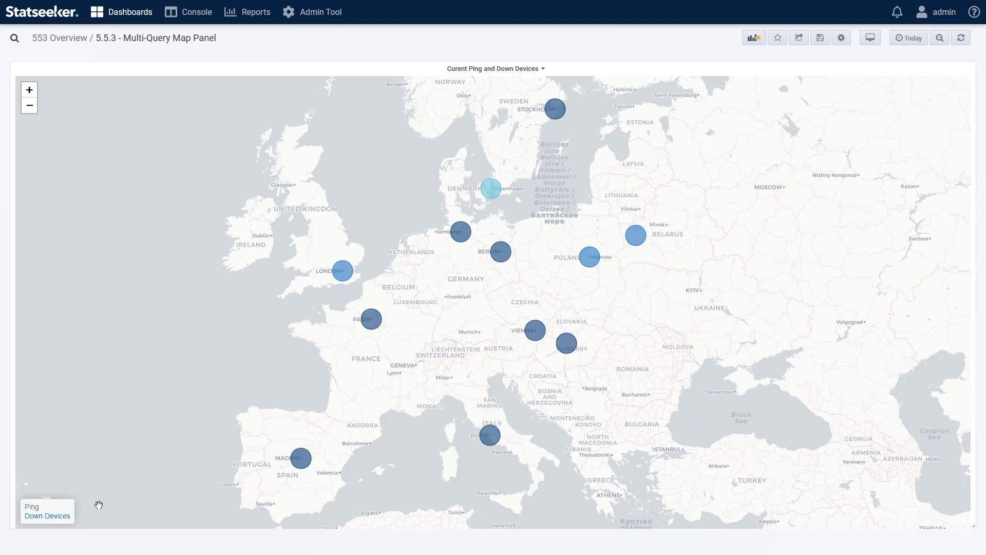
mouse_move(489, 197)
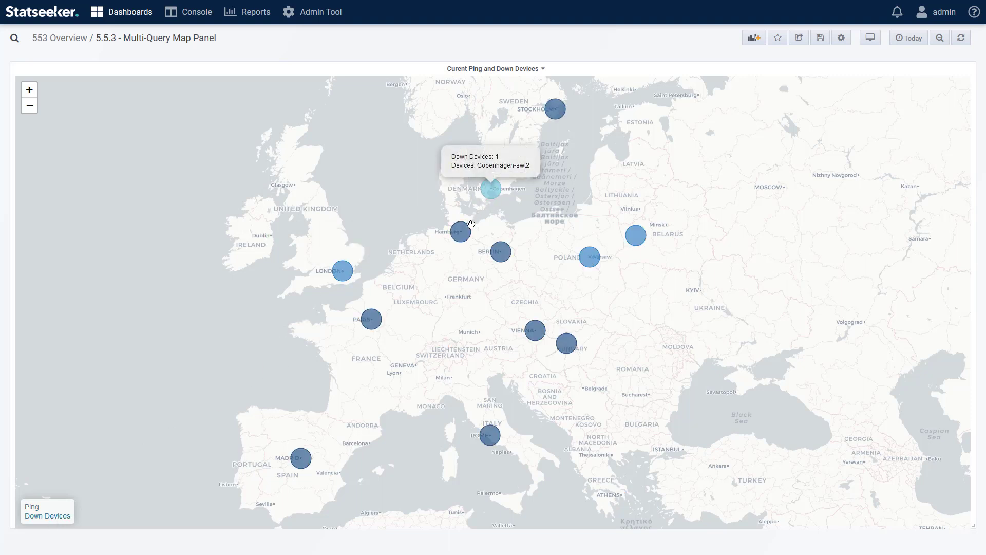
click(50, 518)
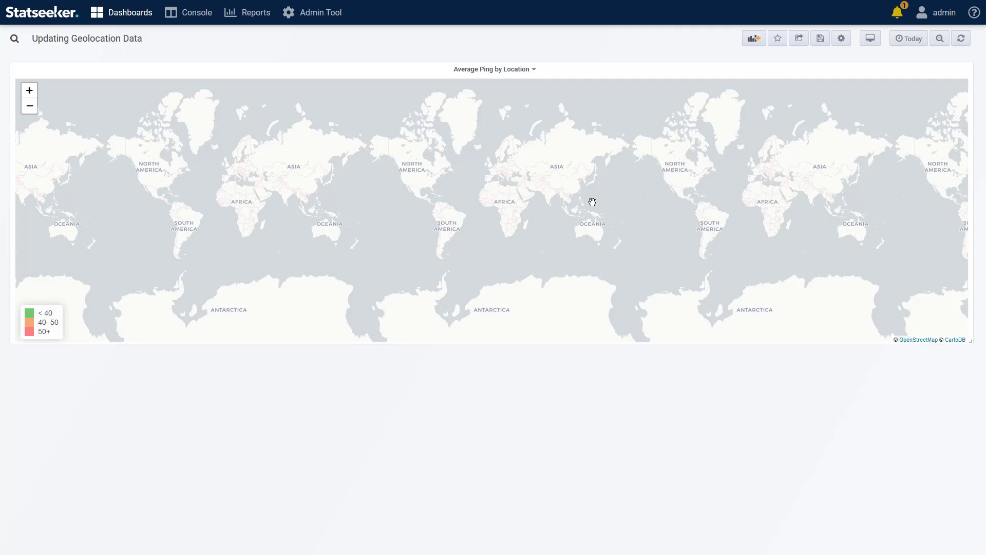
Export the device geolocation data from Geolocation Import/Export as devices.csv and open it in Excel.
click(318, 14)
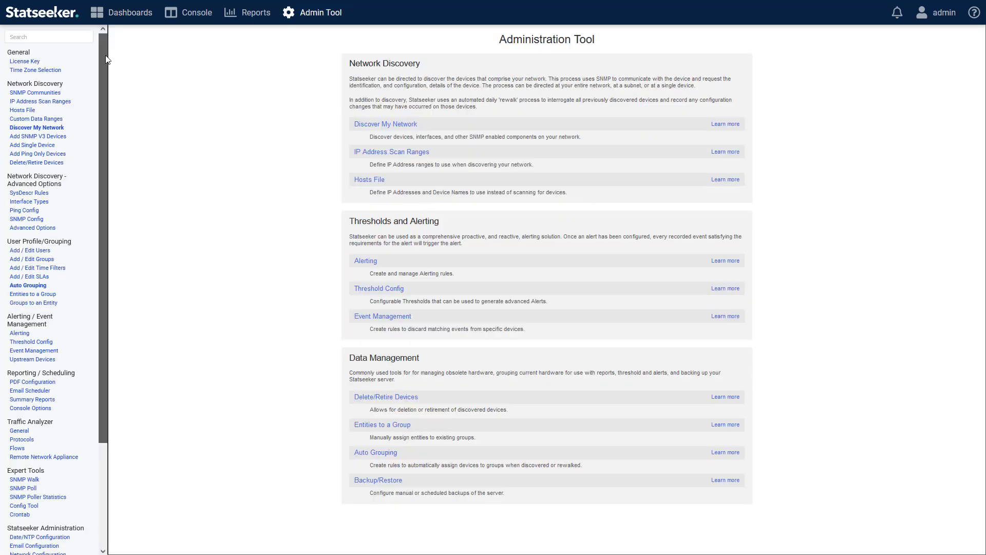
scroll(48, 378, down, 3)
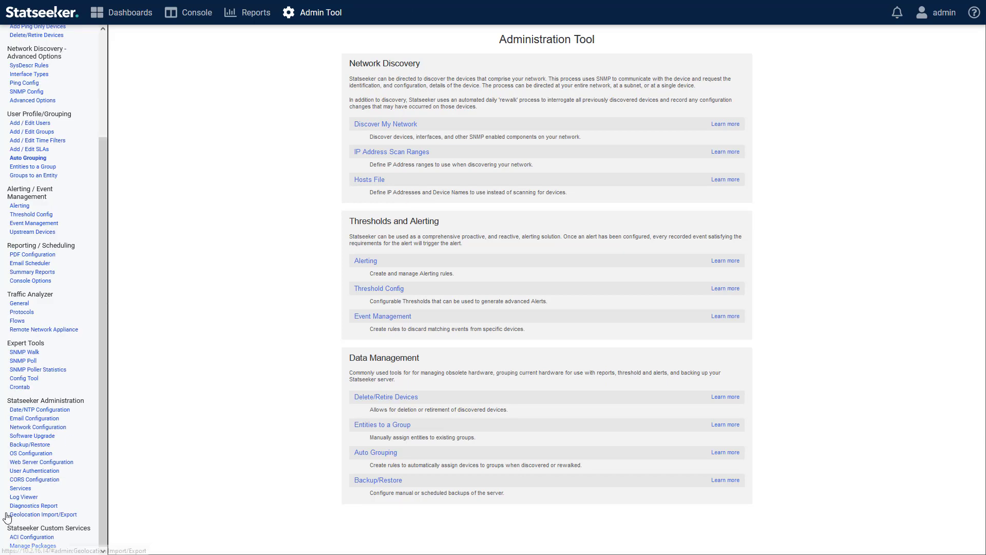
click(72, 518)
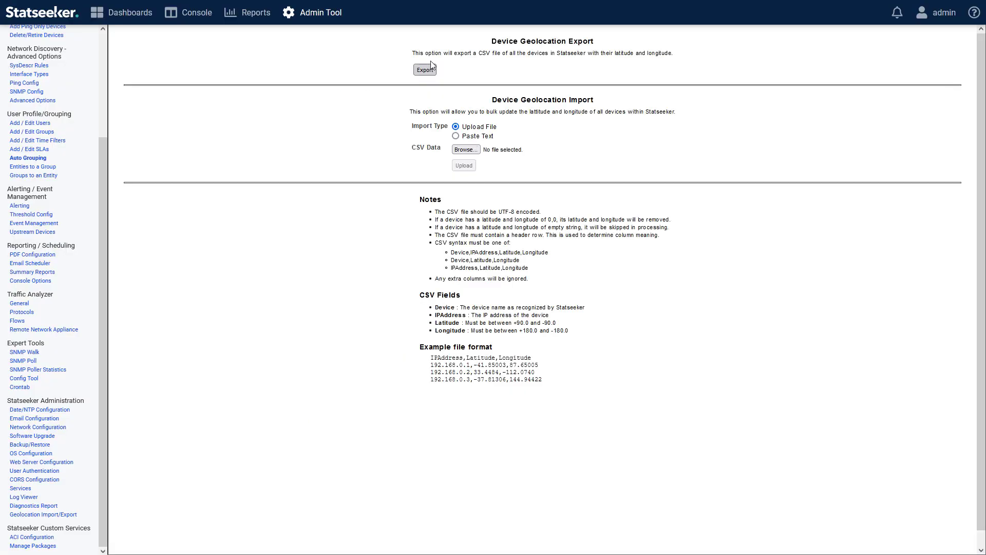
click(424, 70)
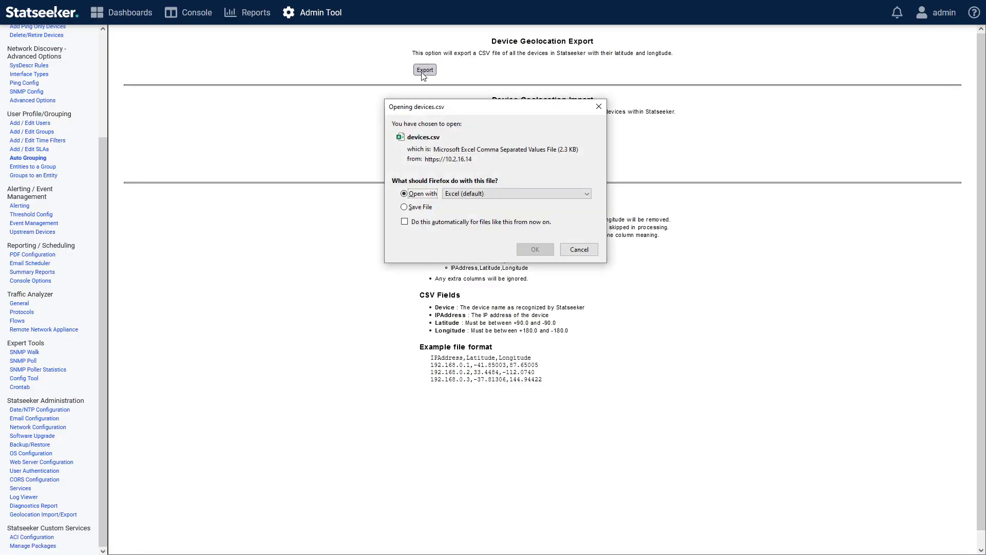
click(534, 249)
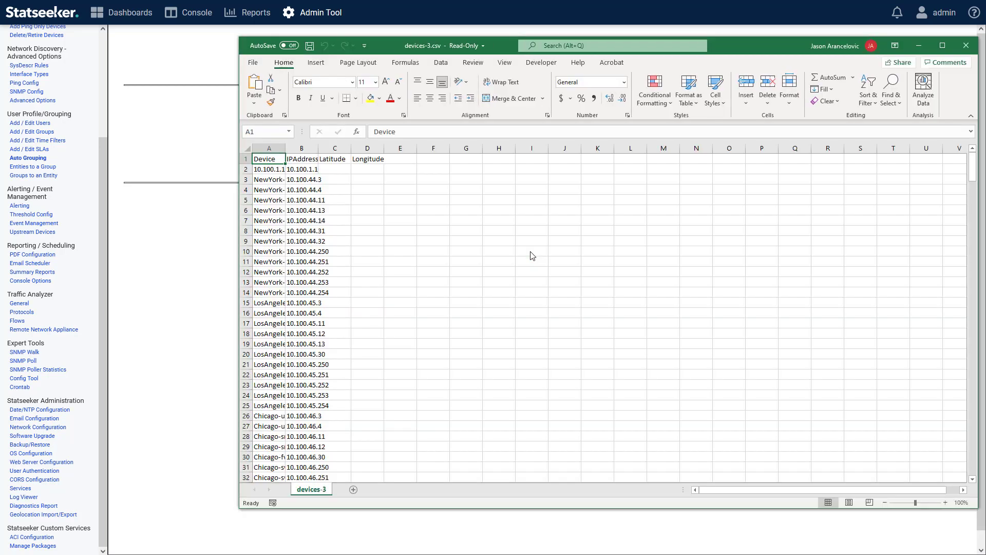
Widen the Device column and find the first London device in the exported CSV.
drag(286, 148, 320, 148)
key(ctrl+f)
text(London)
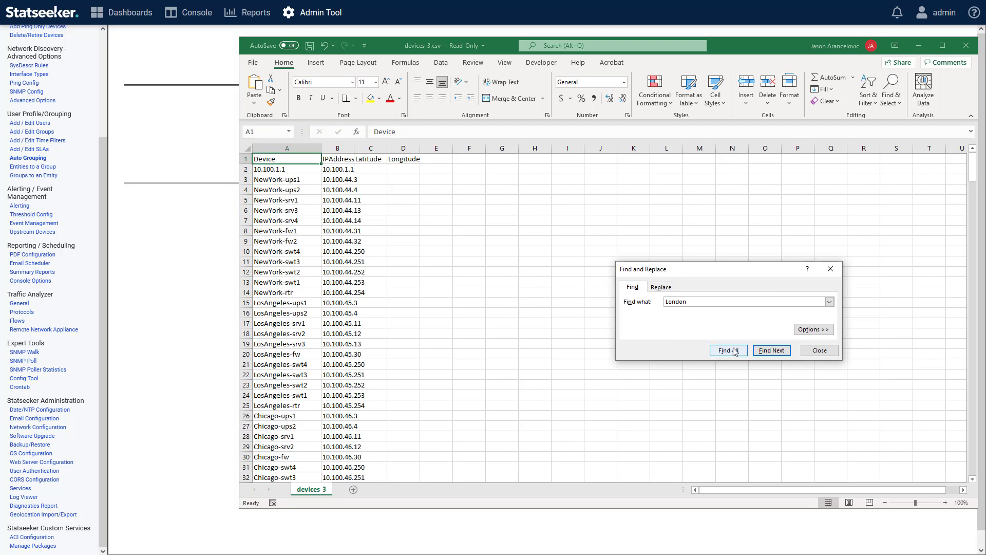
click(771, 350)
key(Escape)
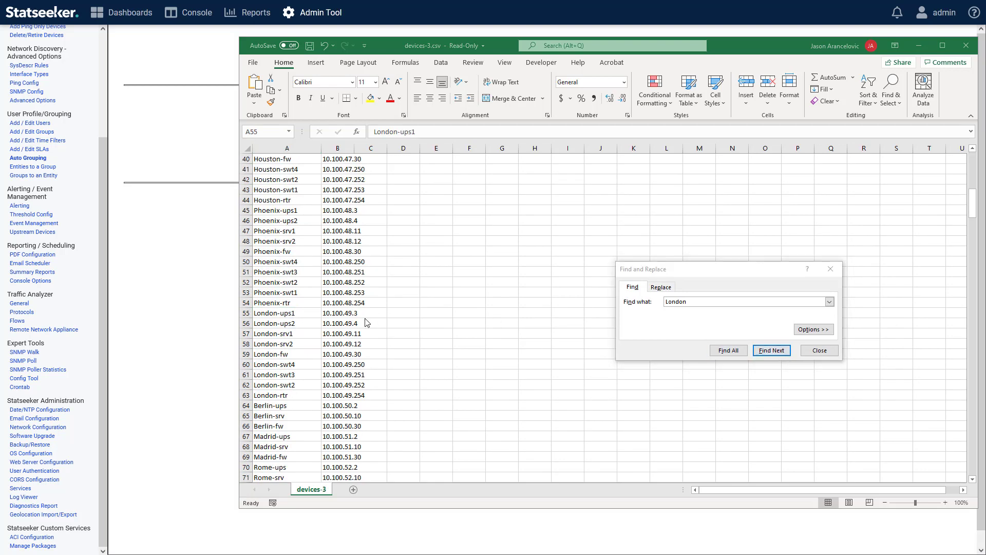
Enter latitude 51.509865 and longitude -0.11809 for London-ups1 and fill both values down to London-rtr.
click(368, 313)
text(51.509865)
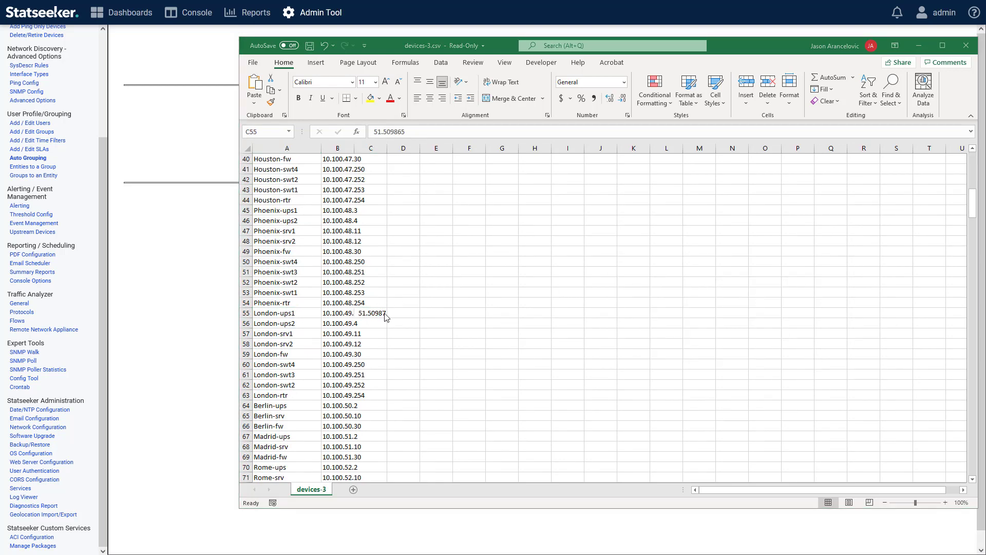
key(Escape)
text(51.509865	-0.11809)
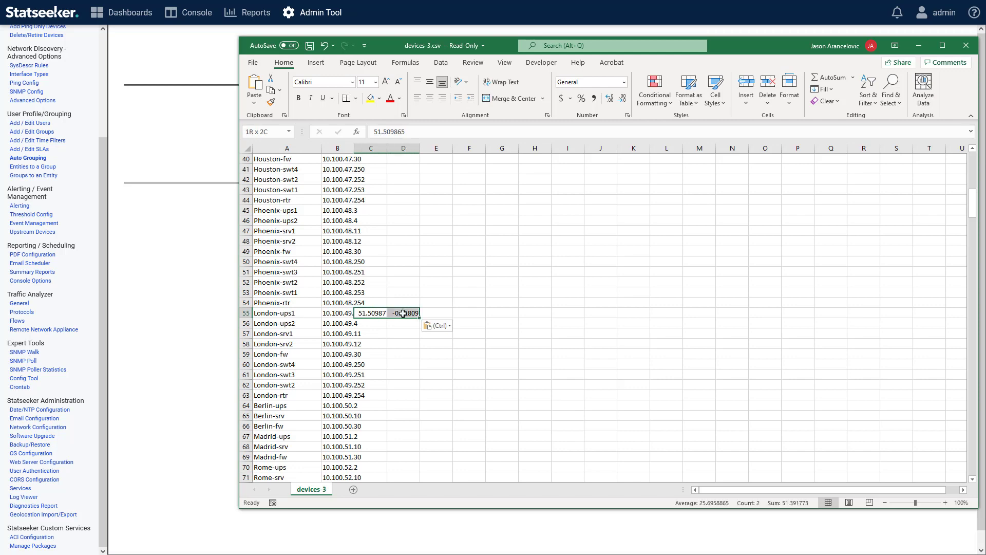
drag(419, 318, 422, 407)
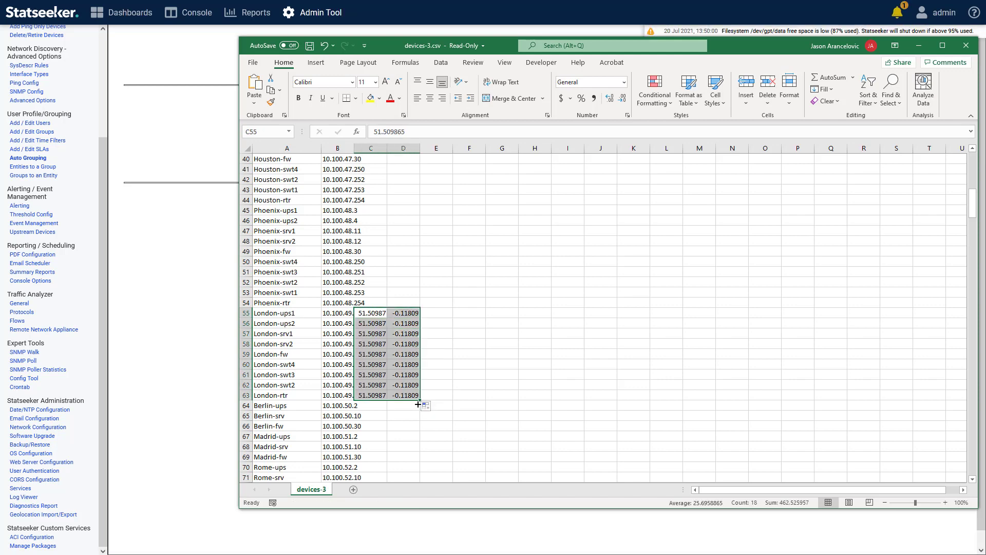
Find the Paris devices and enter latitude 48.864716 and longitude 2.349014 for them, from Paris-ups1 to Paris-rtr.
key(ctrl+f)
text(Paris)
click(468, 323)
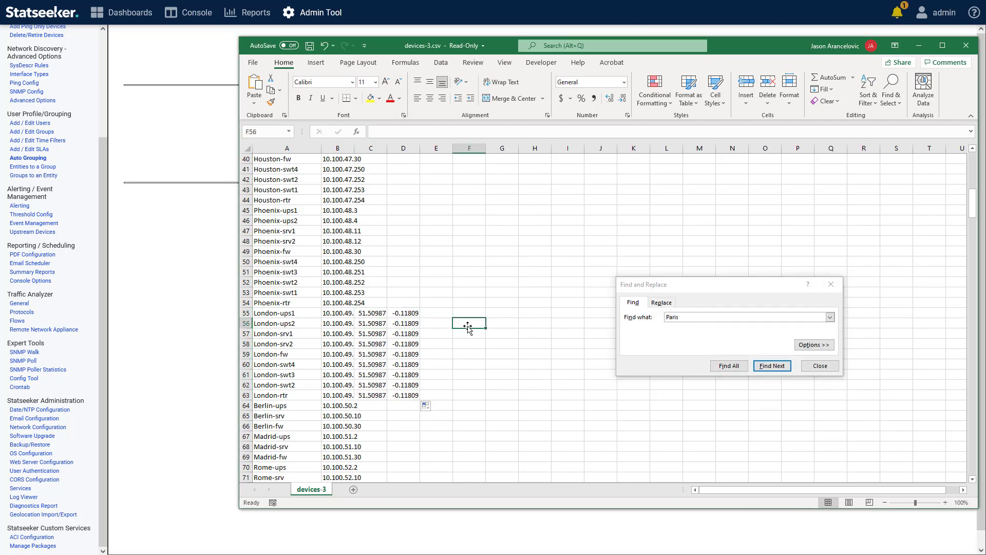
click(771, 365)
click(385, 314)
text(48.864716)
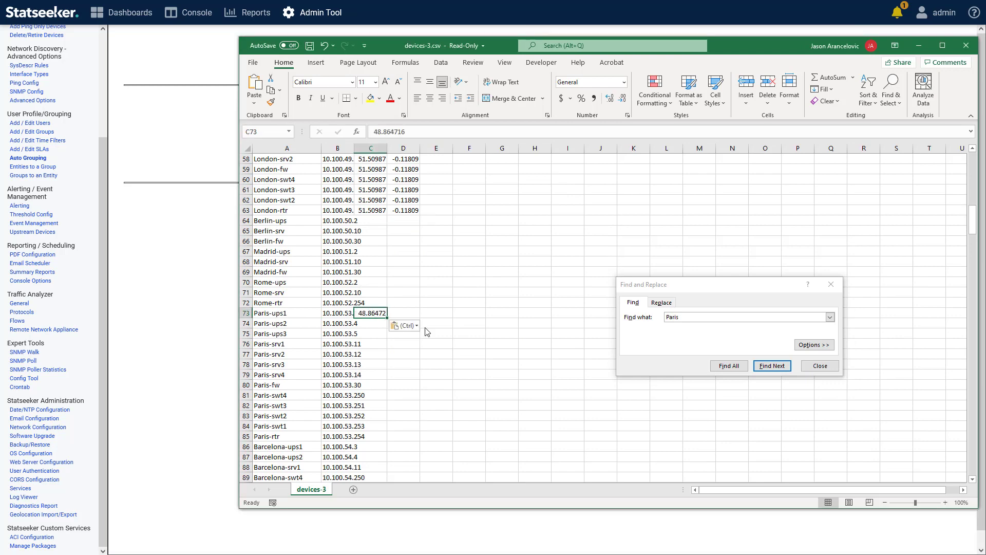
key(Escape)
click(403, 313)
text(2.349014)
drag(377, 313, 399, 440)
Switch back to Statseeker to import GeoData.csv as device geolocation data, and check the London and Paris map markers.
key(alt+Tab)
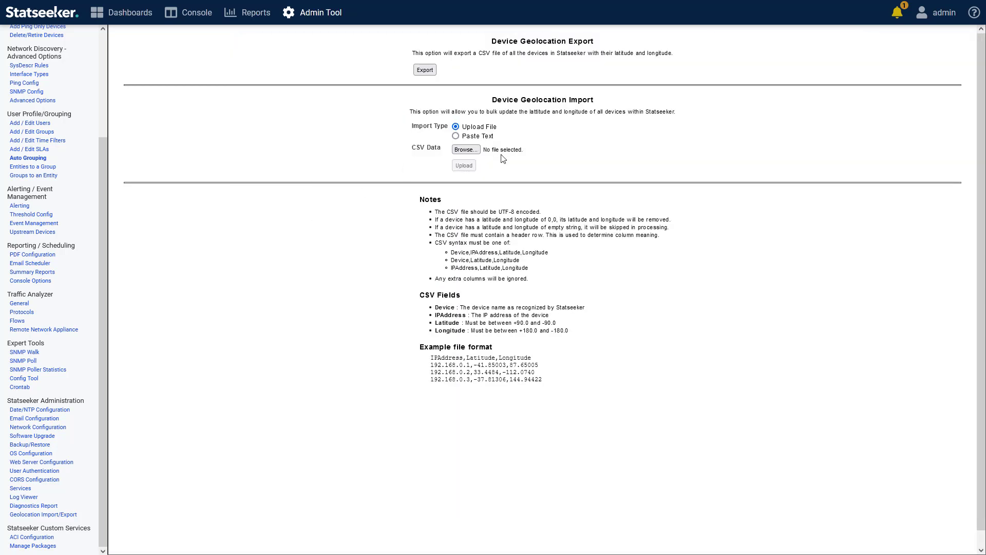
click(470, 153)
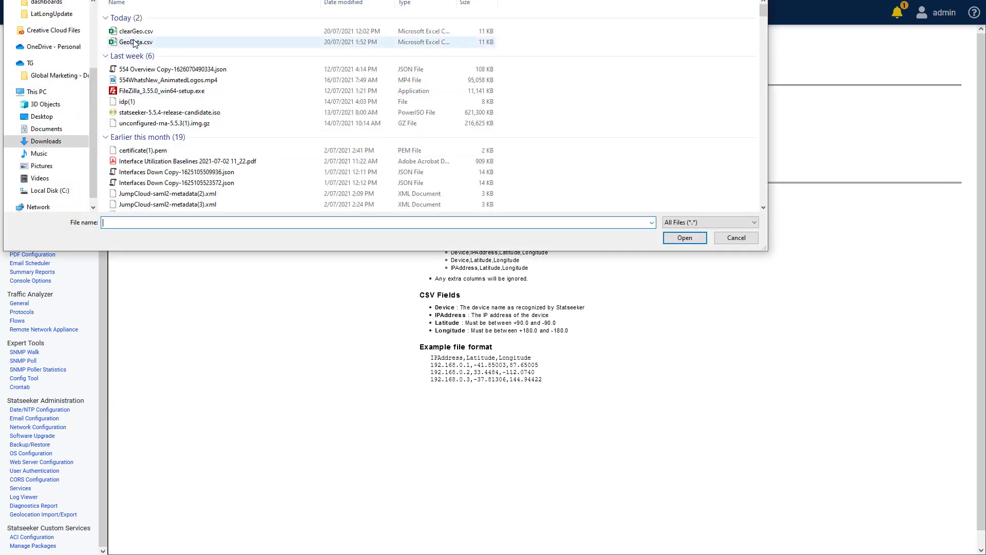
click(129, 42)
click(685, 237)
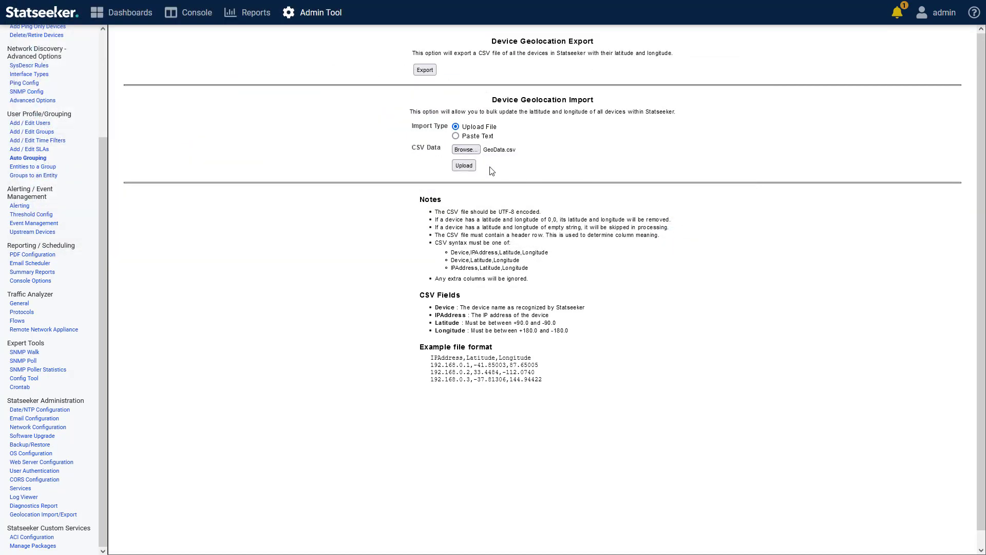
click(463, 166)
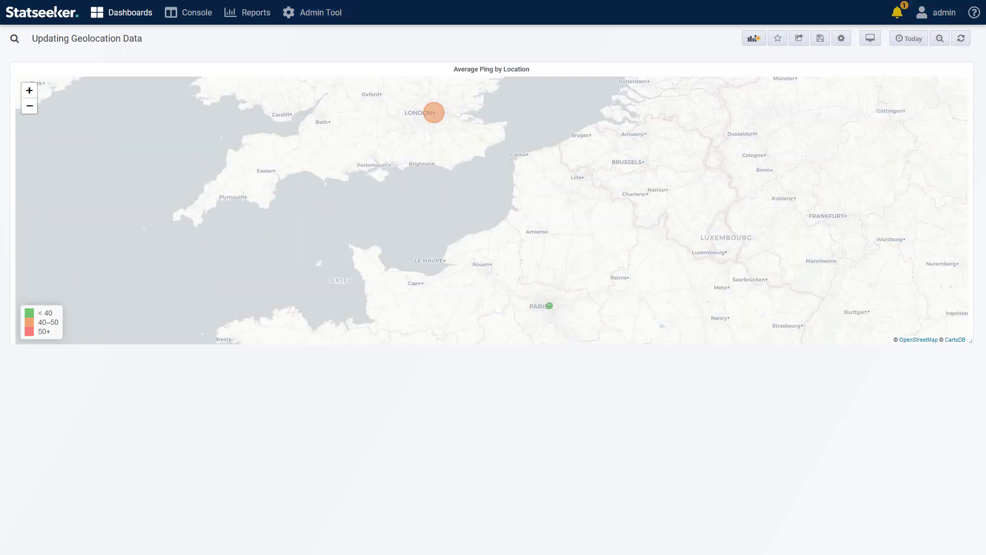
click(435, 121)
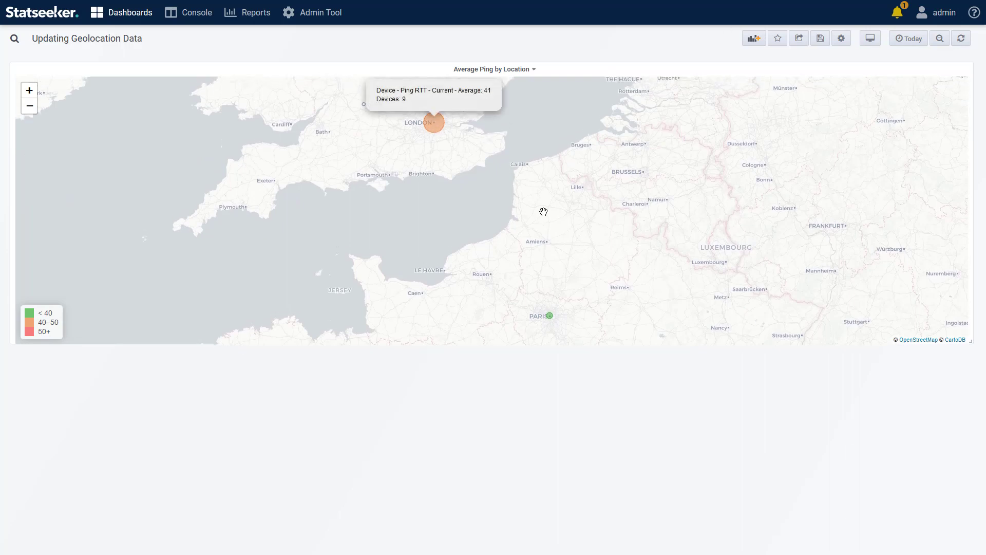
click(549, 319)
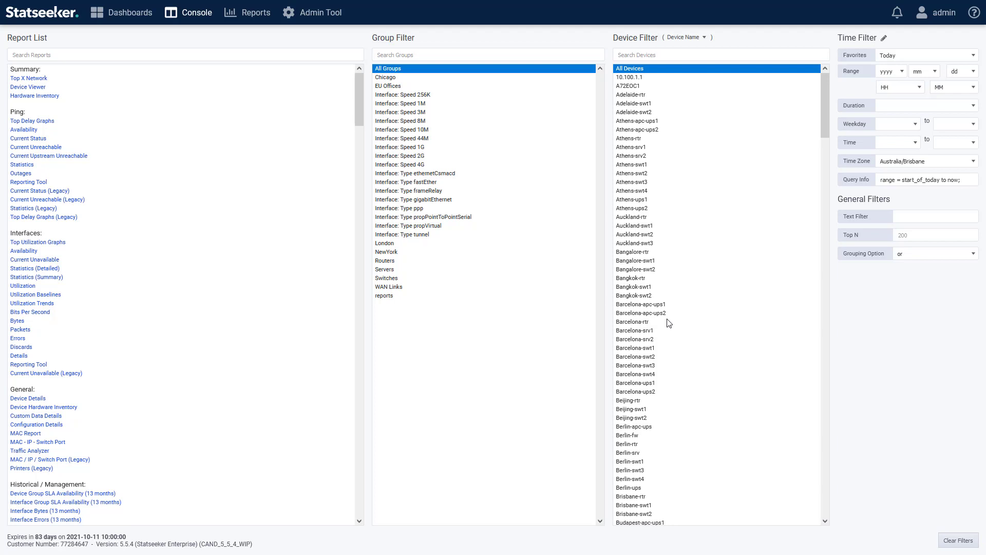
Run the Device Details report from the Console for the devices Barcelona-rtr through Brisbane-swt2.
drag(669, 322, 656, 512)
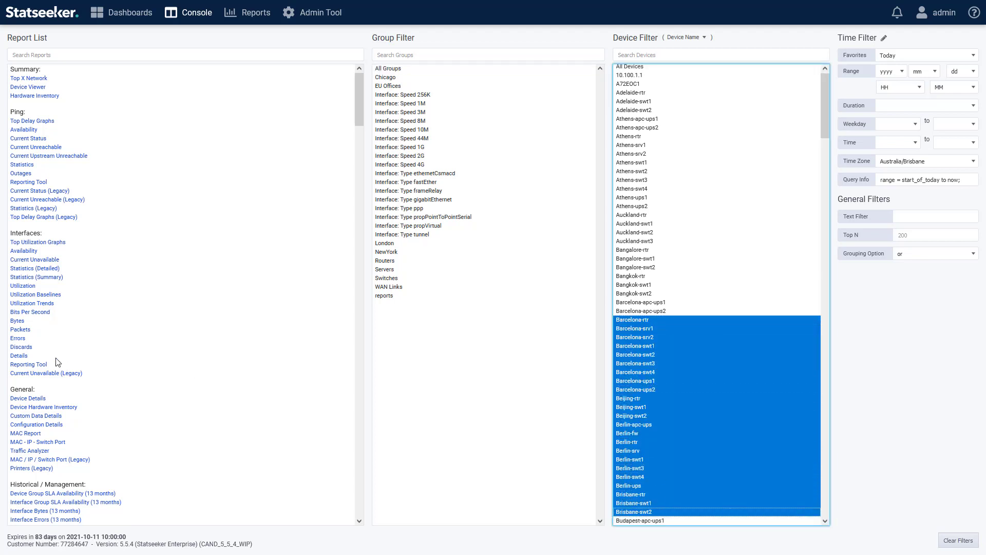
click(41, 398)
drag(391, 16, 478, 40)
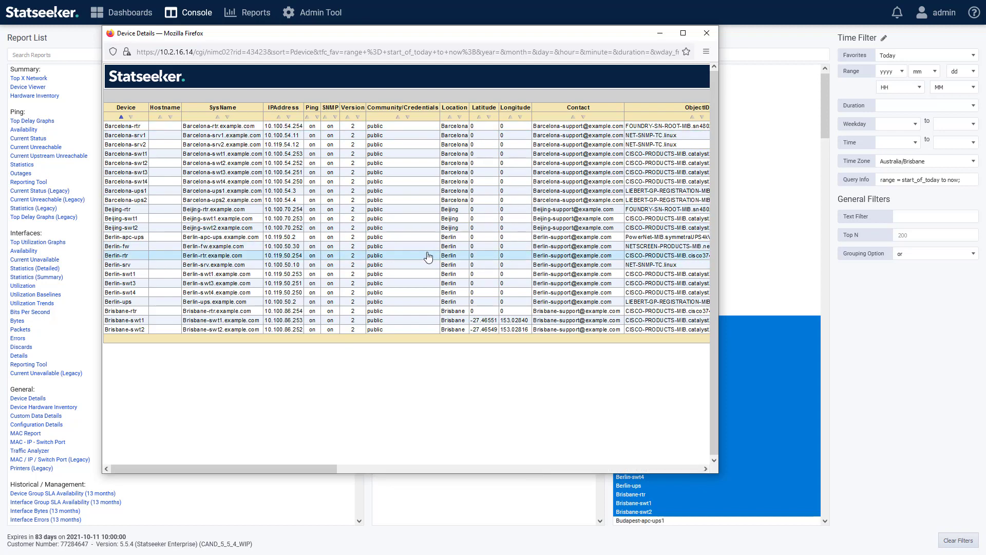
Set the latitude of Berlin-rtr to 52.520008 in the Device Details report and save it.
click(488, 262)
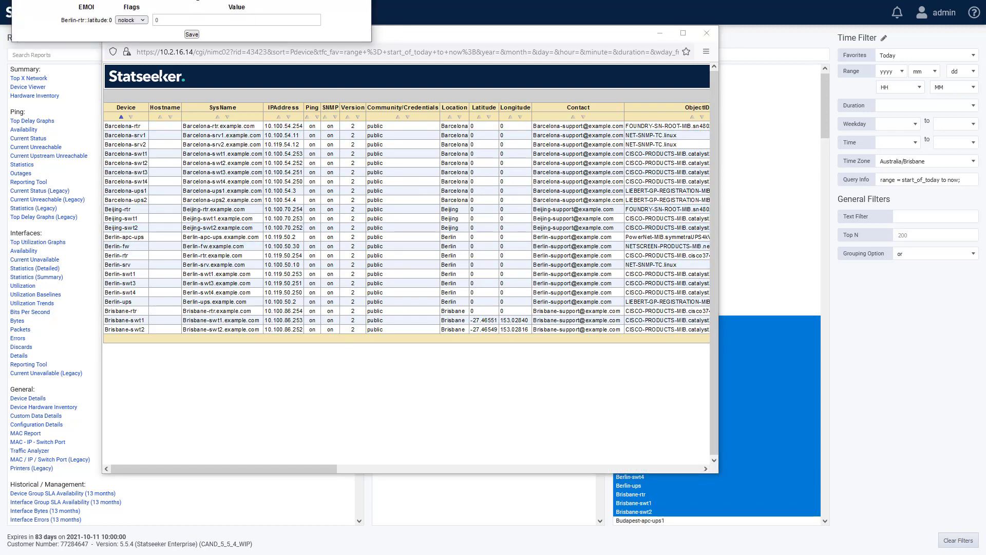
drag(191, 0, 390, 175)
double_click(356, 235)
text(52.520008)
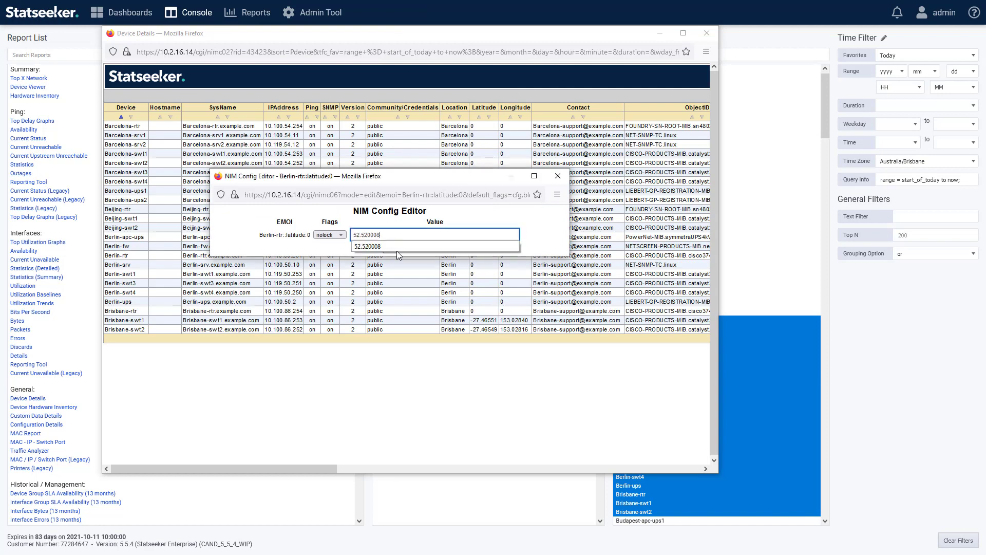
click(393, 250)
Set the longitude of Berlin-rtr to 13.404954 in the Device Details report and save it.
click(518, 255)
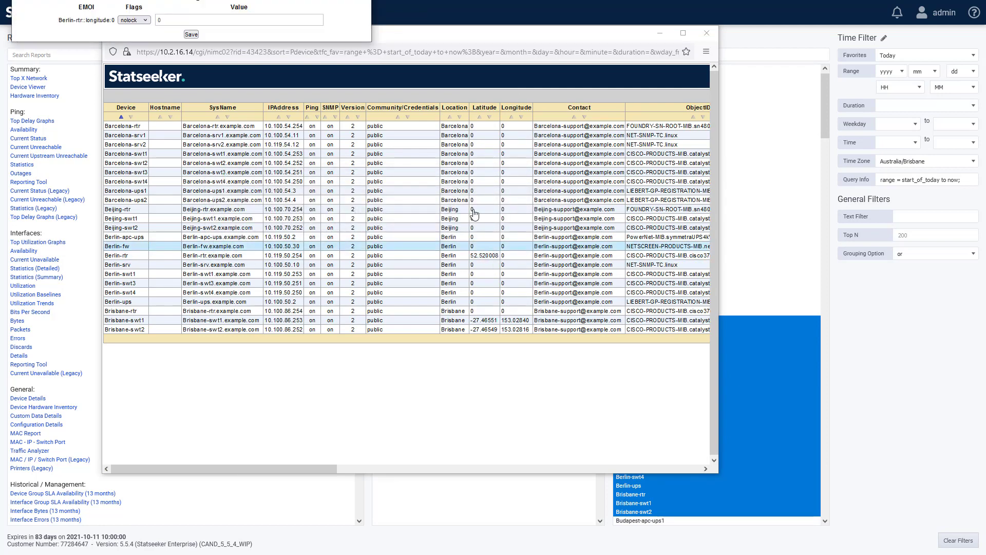
drag(265, 0, 474, 224)
click(374, 242)
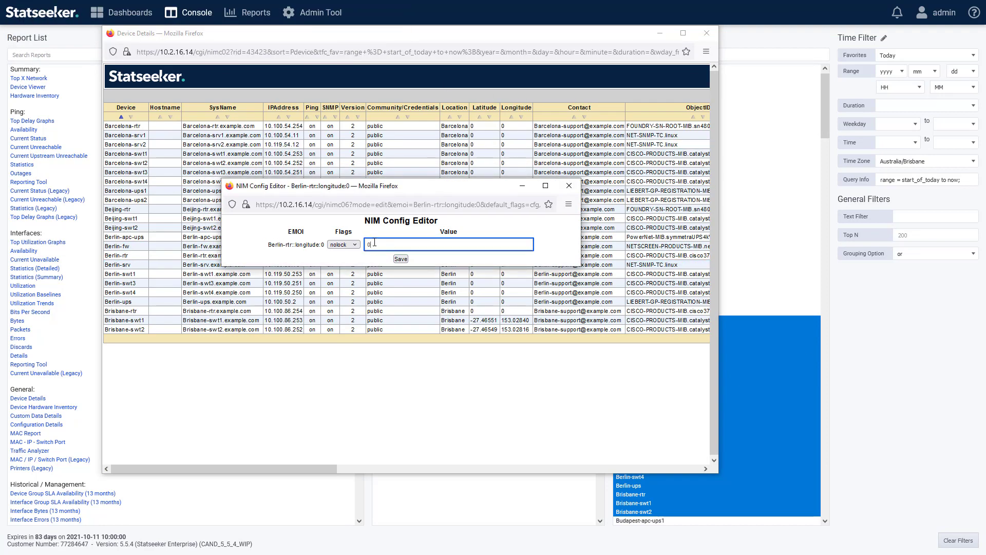
double_click(374, 242)
text(13.404954)
click(403, 261)
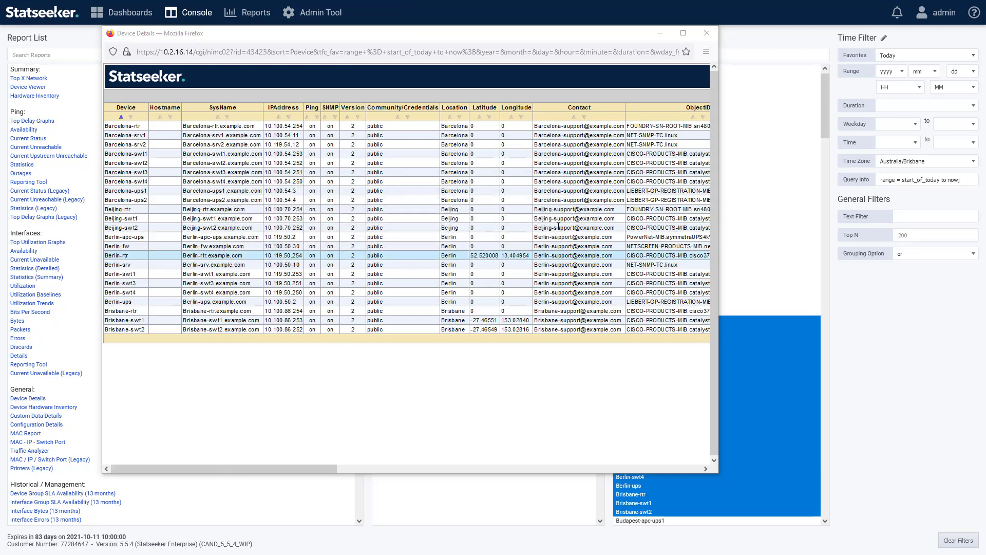
Return to the Updating Geolocation Data dashboard and refresh the Average Ping by Location map.
click(662, 38)
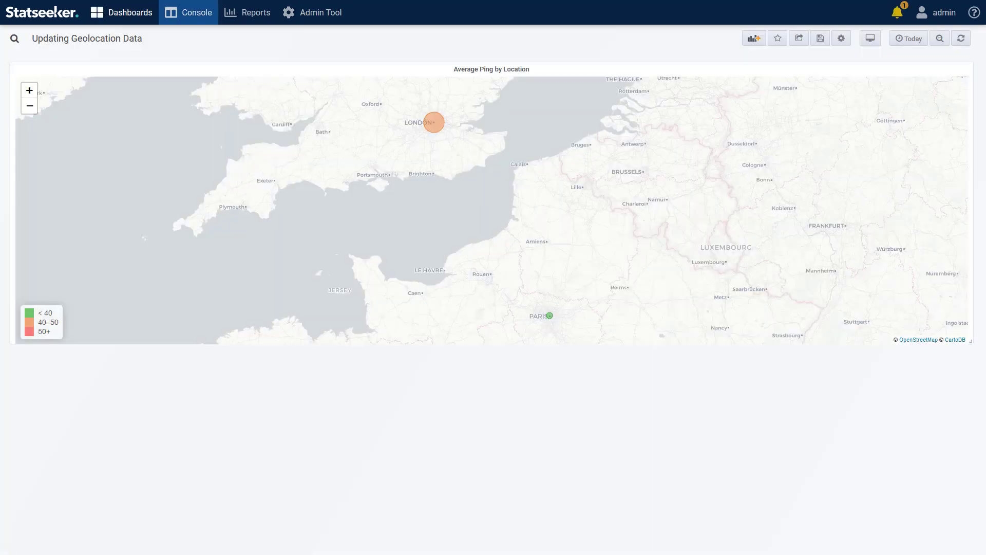
click(961, 39)
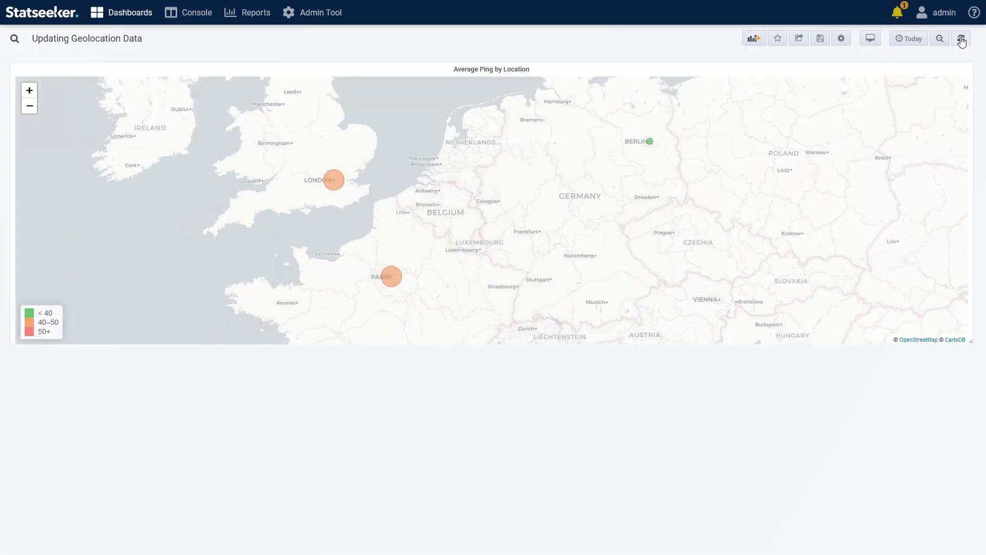
click(926, 21)
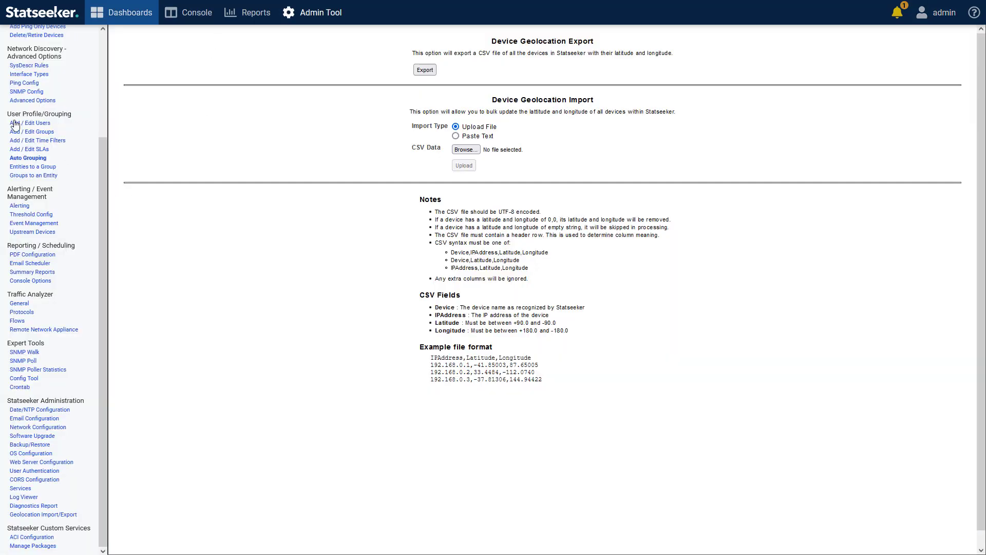
Start a new auto grouping rule in the Admin Tool and name it GeoAdd.
click(29, 158)
click(172, 55)
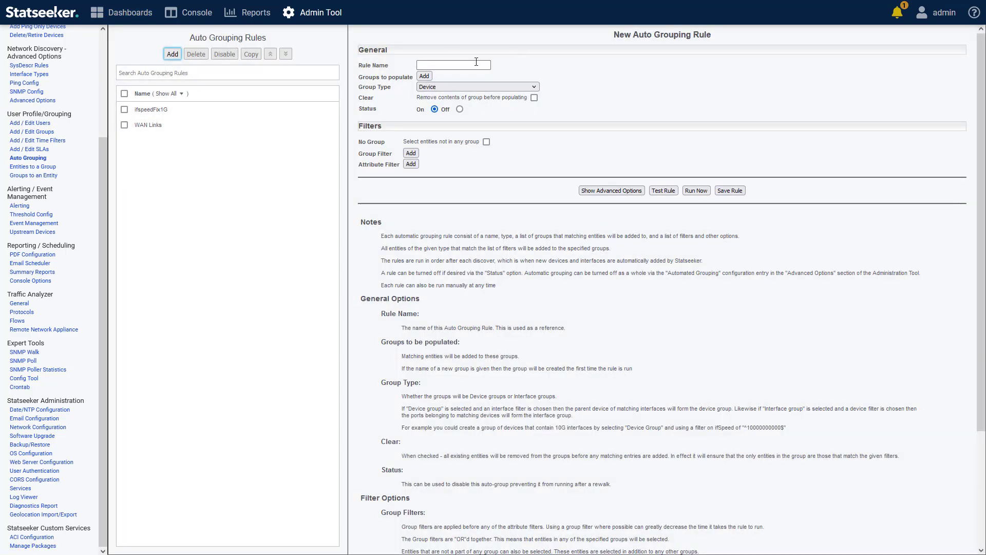
click(466, 63)
text(GeoAdd)
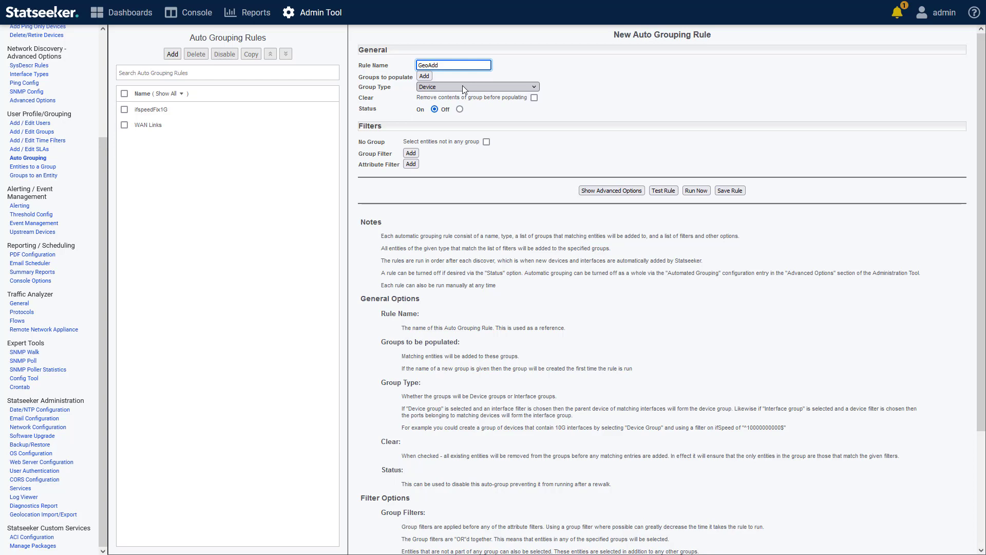
Add a group filter to the GeoAdd rule, keeping it on All Groups.
click(411, 153)
click(461, 154)
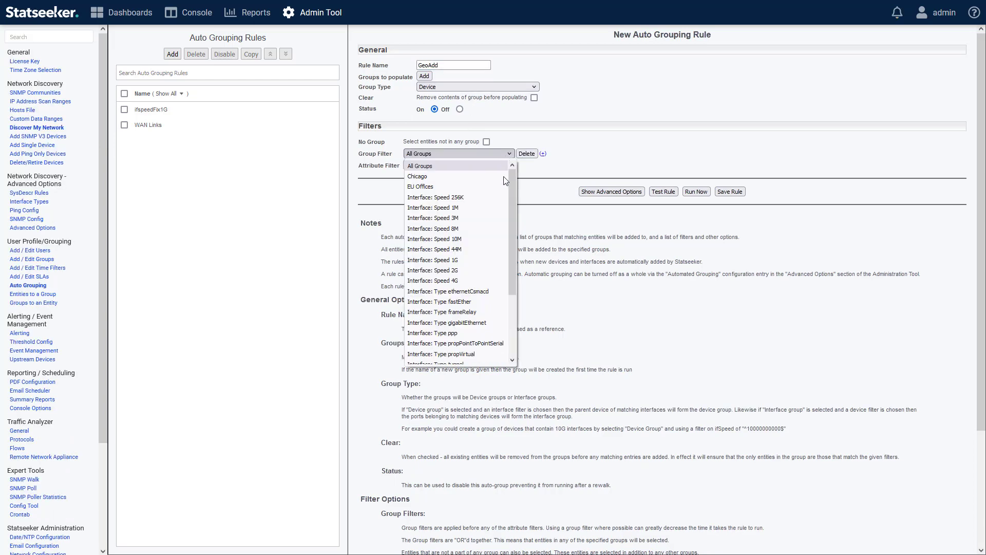
scroll(504, 181, down, 3)
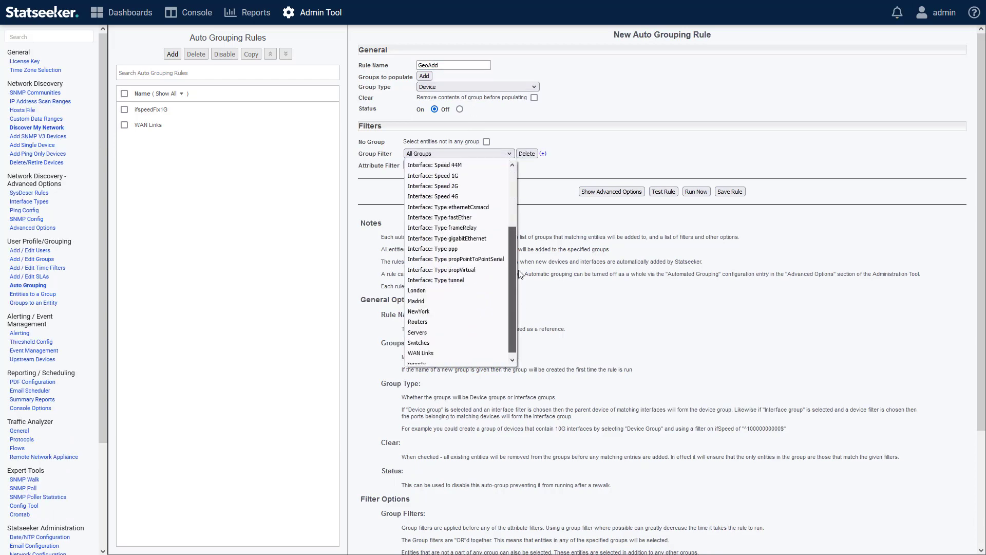
click(592, 118)
Add an attribute filter to the GeoAdd rule that matches device names containing Madrid.
click(412, 167)
click(468, 166)
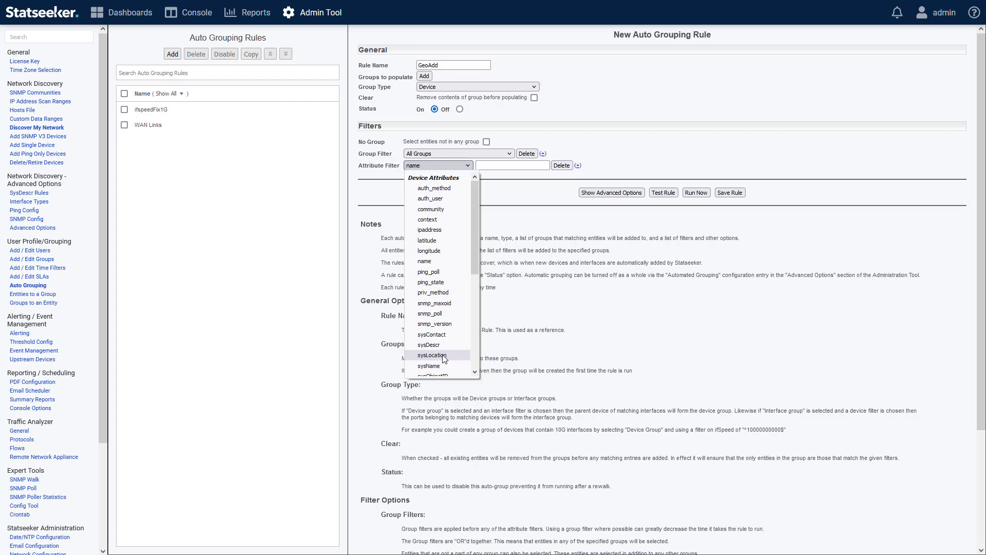
click(504, 166)
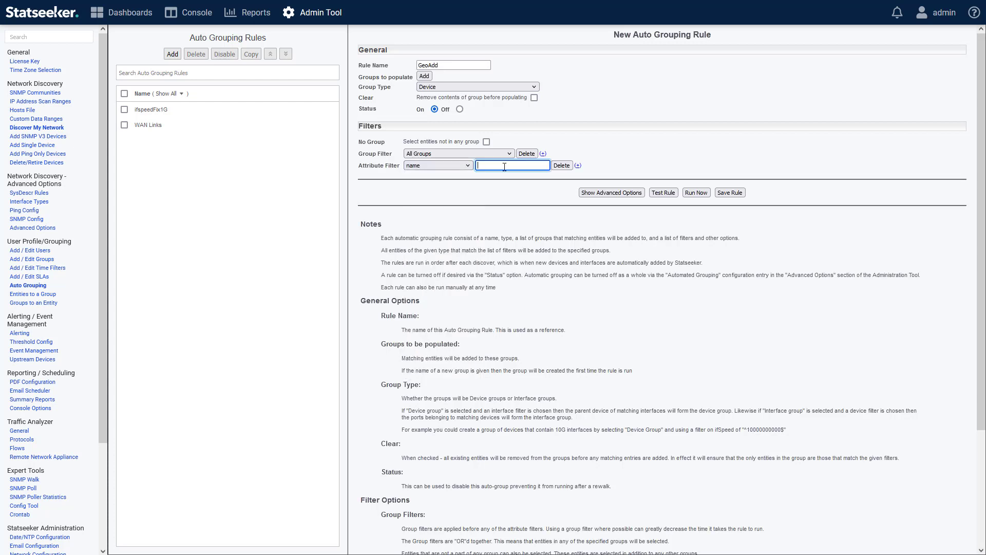
text(Madrid)
click(529, 191)
Reveal the rule's advanced options and set up configuration items for latitude and longitude.
click(598, 193)
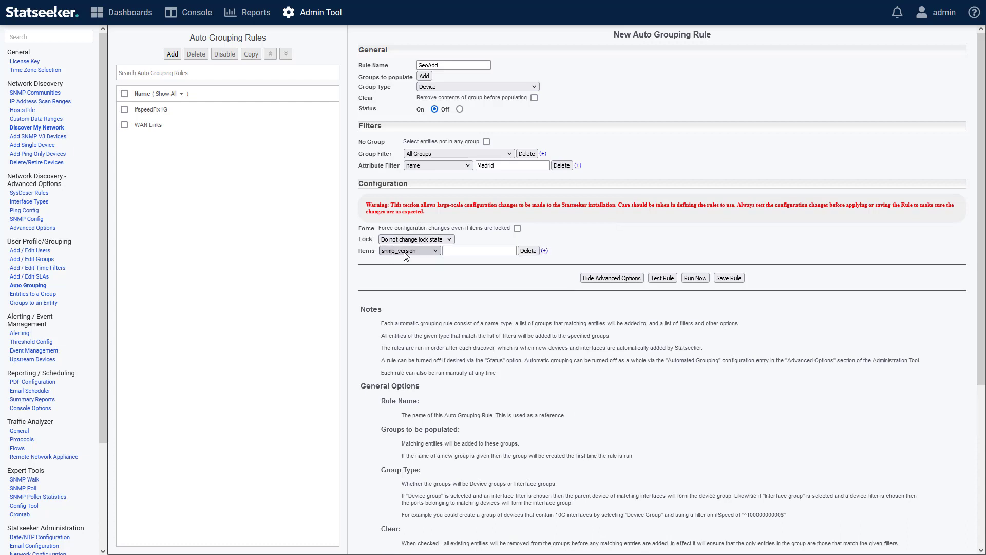
click(406, 255)
click(409, 361)
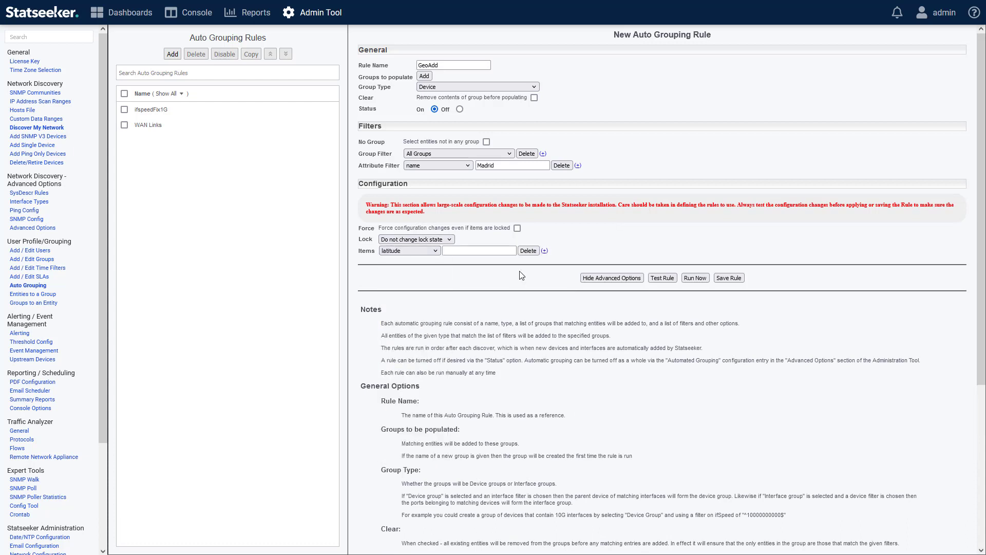
click(544, 250)
click(424, 261)
click(411, 374)
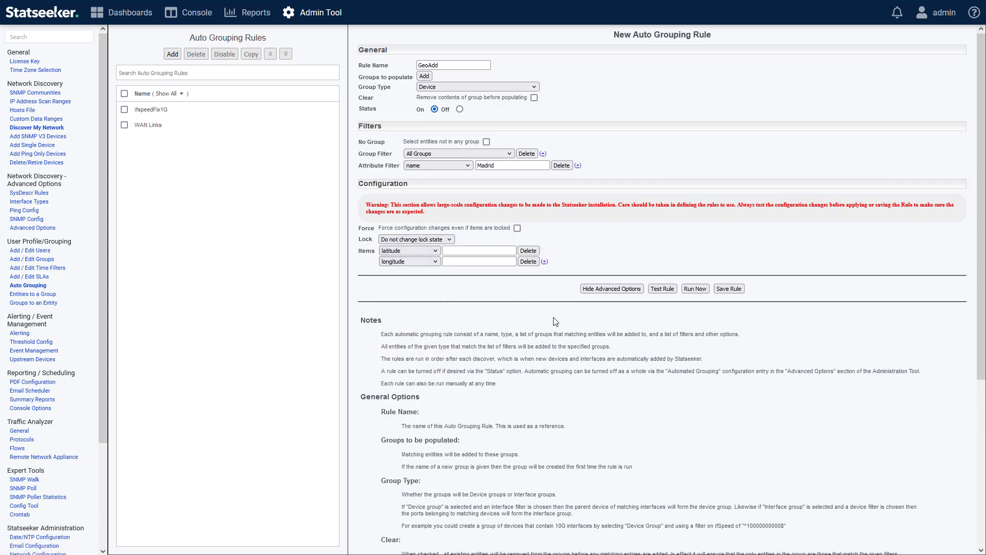
Set the rule's latitude item to 40.416775 and its longitude item to -3.70379.
click(479, 250)
text(40.416775)
click(459, 263)
text(-3.70379)
Test the GeoAdd rule against the Madrid devices and run it immediately.
click(660, 289)
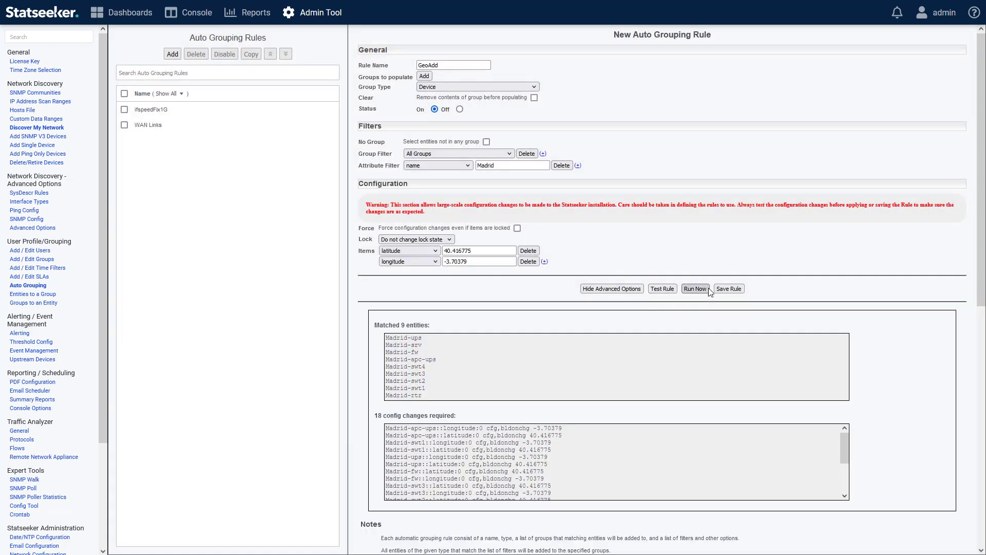
click(696, 289)
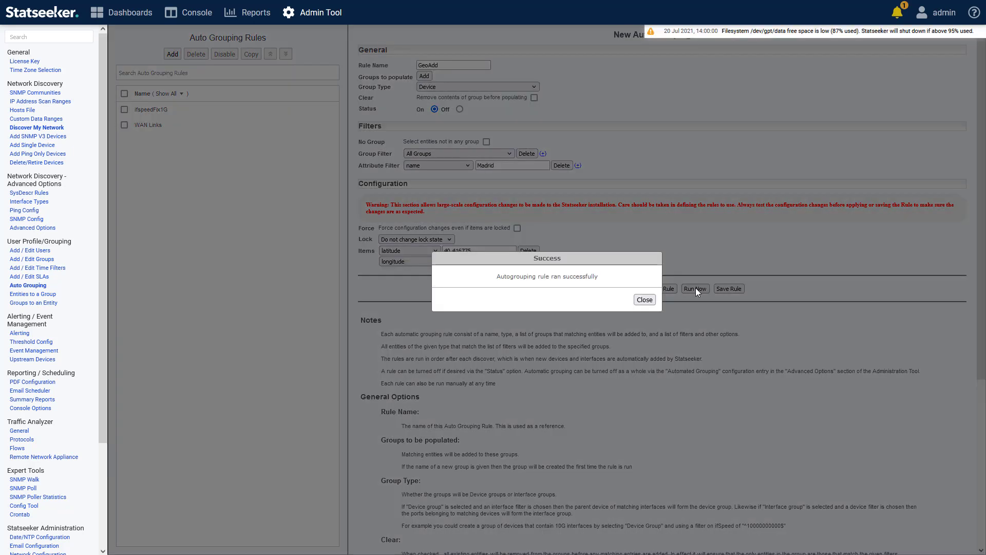
click(644, 300)
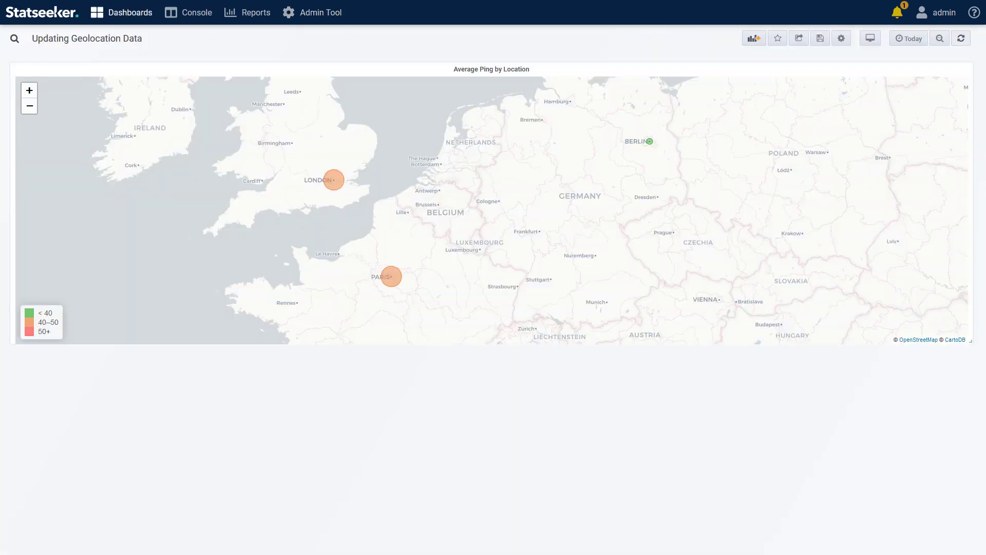
Reload the Average Ping by Location map on the Updating Geolocation Data dashboard to check the Madrid devices.
click(961, 39)
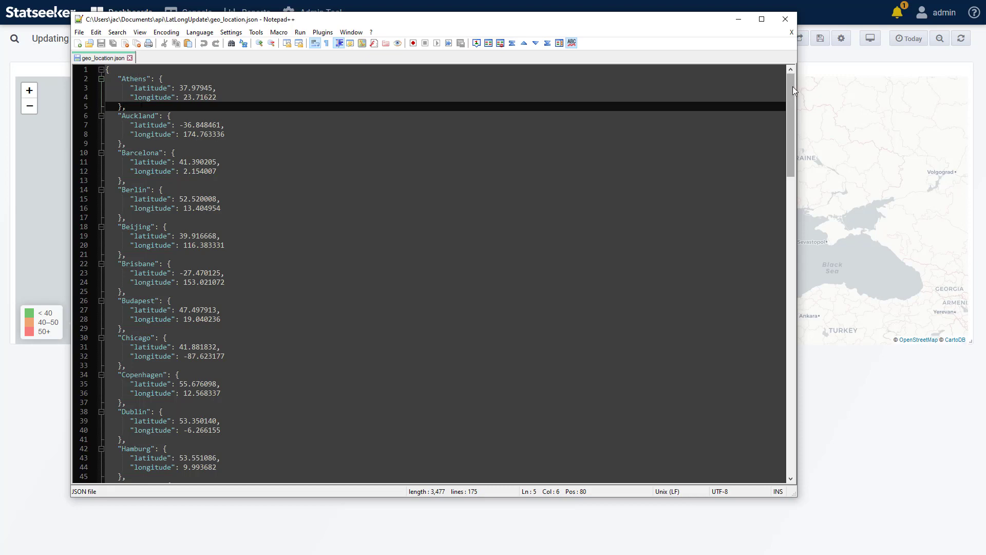
Switch to Notepad++ and examine the geo_location.json coordinate lookup and the geo_assign_external.py script that updates devices through the REST API.
mouse_move(792, 87)
mouse_down()
mouse_move(791, 178)
mouse_move(791, 90)
mouse_up()
drag(985, 67, 147, 59)
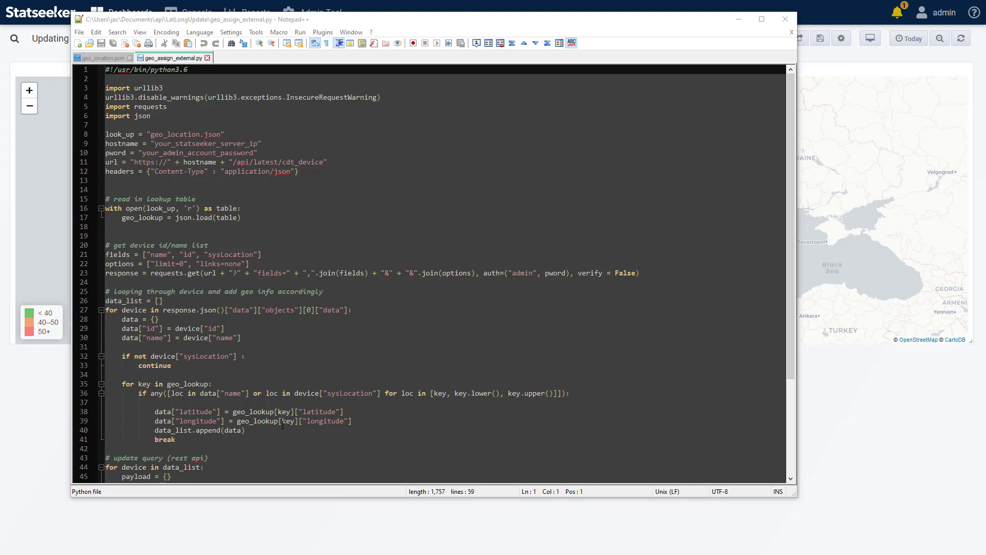
scroll(199, 358, down, 4)
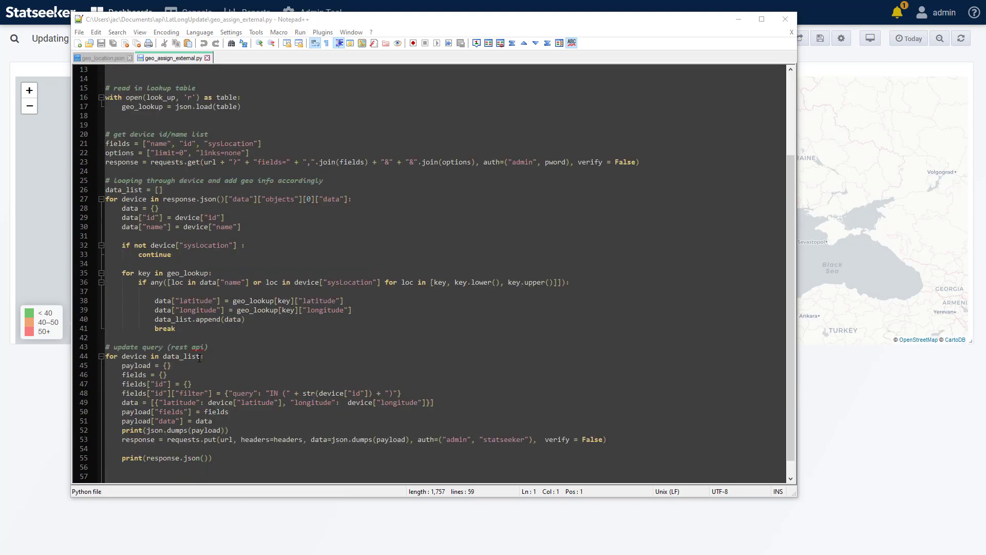